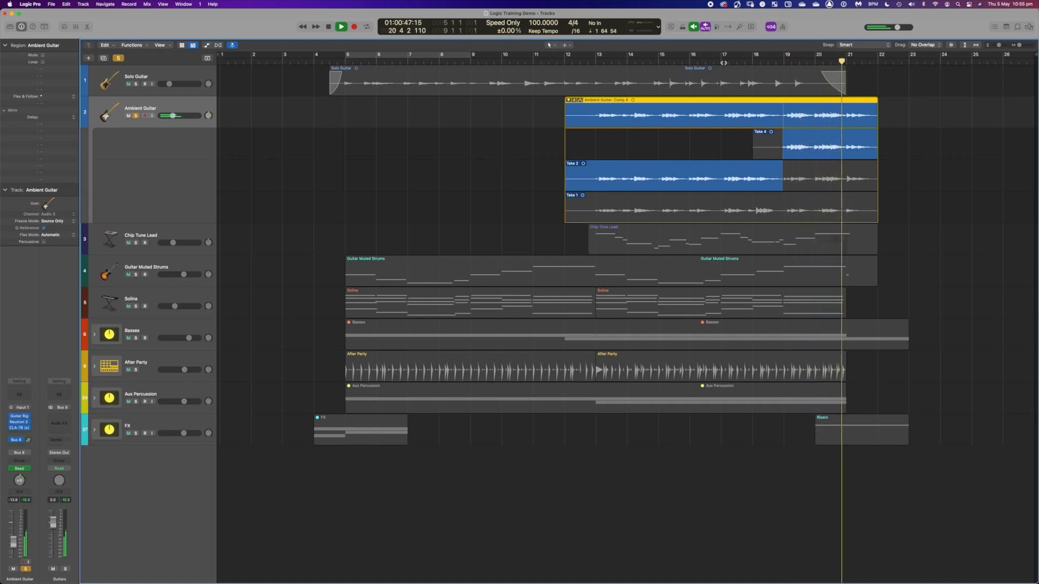
# - Move the comp boundary between Take 2 and Take 4 to about bar 20 and audition the comp from bar 18
pyautogui.press('space')
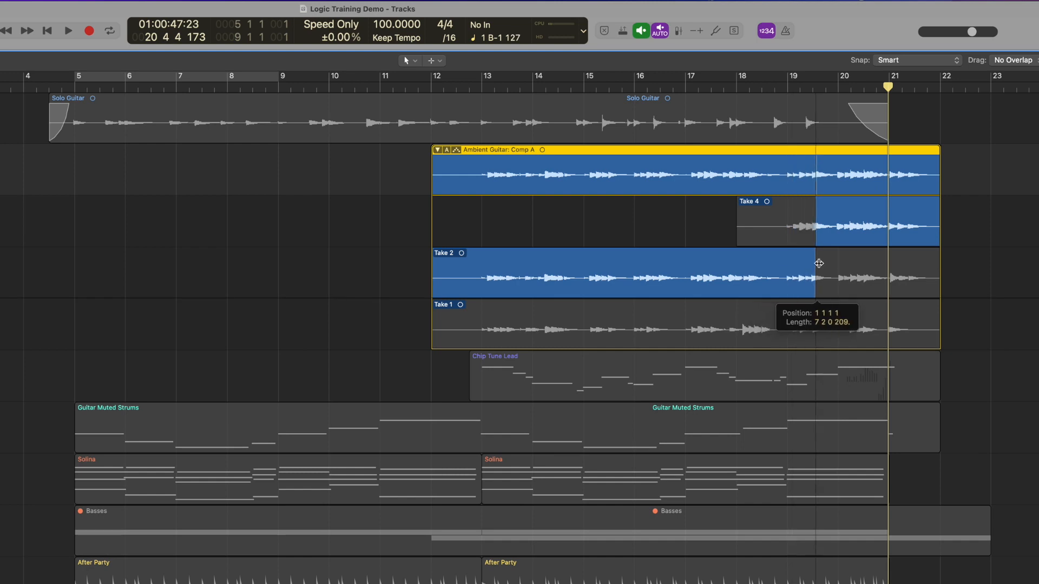
pyautogui.moveTo(818, 264); pyautogui.dragTo(760, 264)
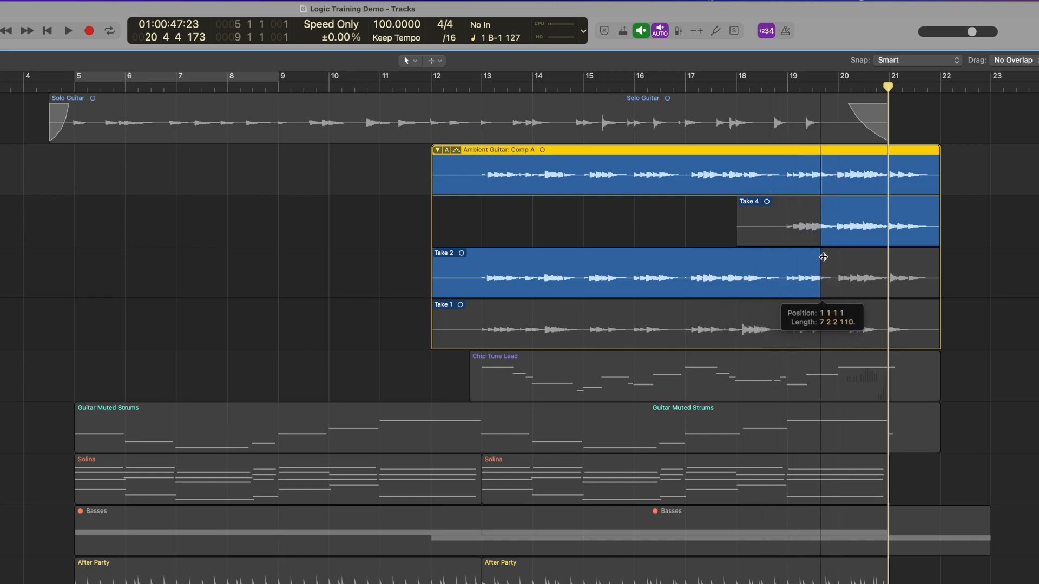
pyautogui.moveTo(835, 256); pyautogui.dragTo(835, 256)
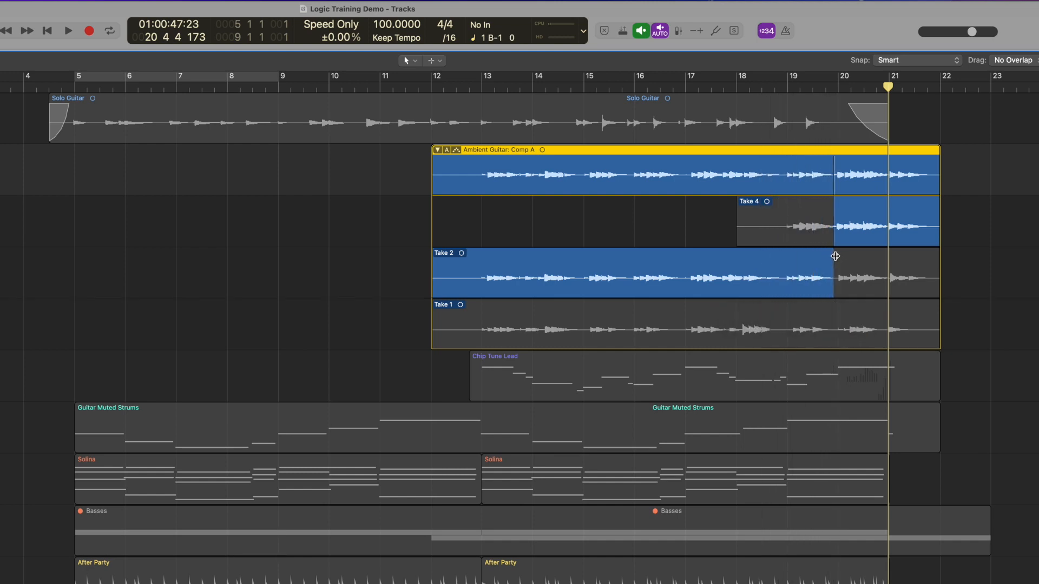
pyautogui.doubleClick(738, 89)
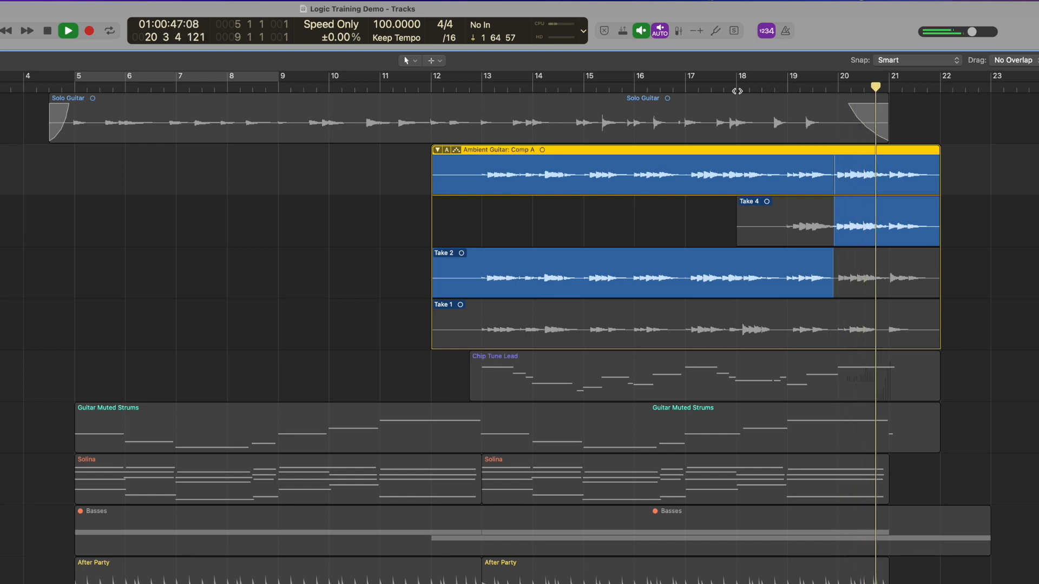
pyautogui.press('space')
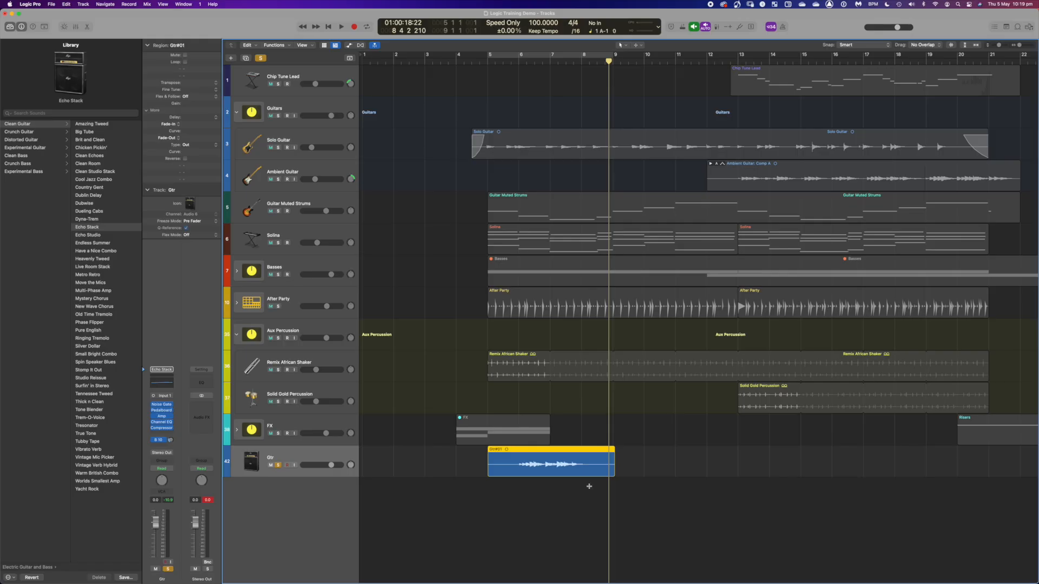
# - Zoom in on the Gtr track, audition its region, and move the region to start at bar 6
pyautogui.press('super+Right')
pyautogui.press('super+Right')
pyautogui.press('super+Right')
pyautogui.press('super+Right')
pyautogui.press('super+Up')
pyautogui.press('super+Up')
pyautogui.press('super+Up')
pyautogui.press('super+Down')
pyautogui.press('super+Down')
pyautogui.press('super+Down')
pyautogui.press('super+Down')
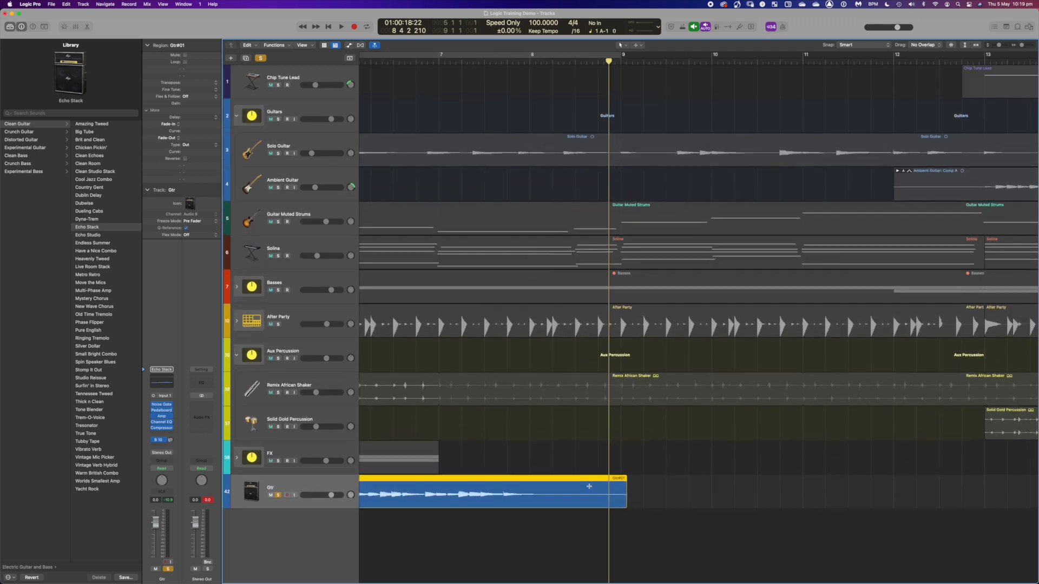
pyautogui.press('super+Down')
pyautogui.press('super+Down')
pyautogui.press('super+Down')
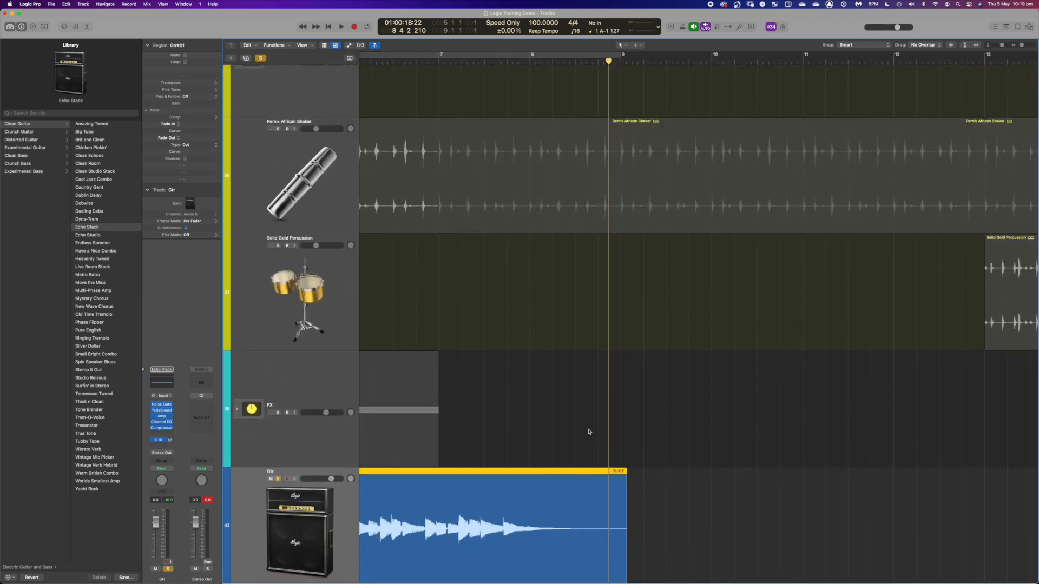
pyautogui.hscroll(-5, 589, 431)
pyautogui.scroll(-2, 589, 438)
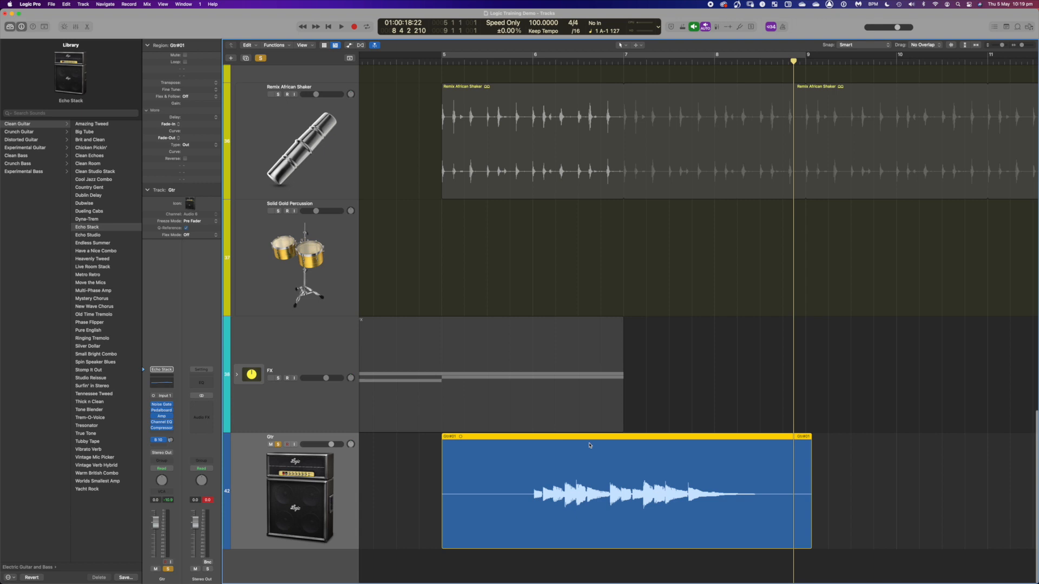
pyautogui.click(872, 450)
pyautogui.click(655, 467)
pyautogui.press('space')
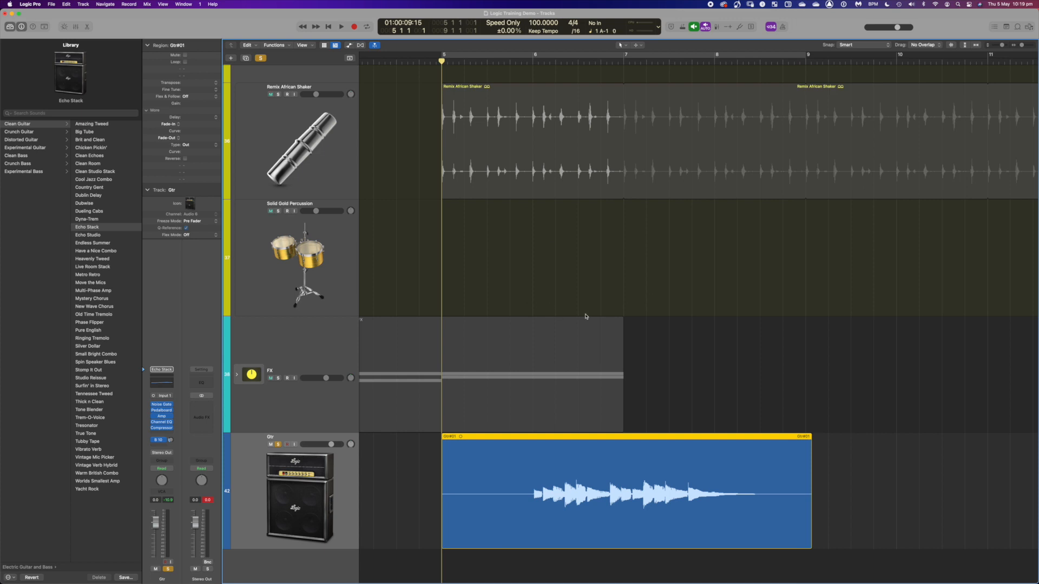
pyautogui.press('space')
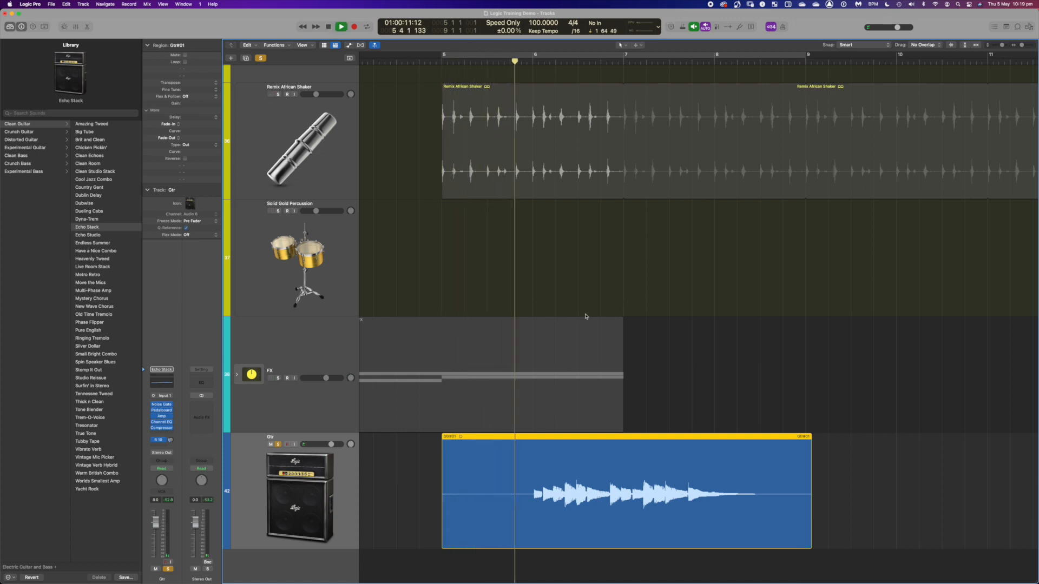
pyautogui.press('space')
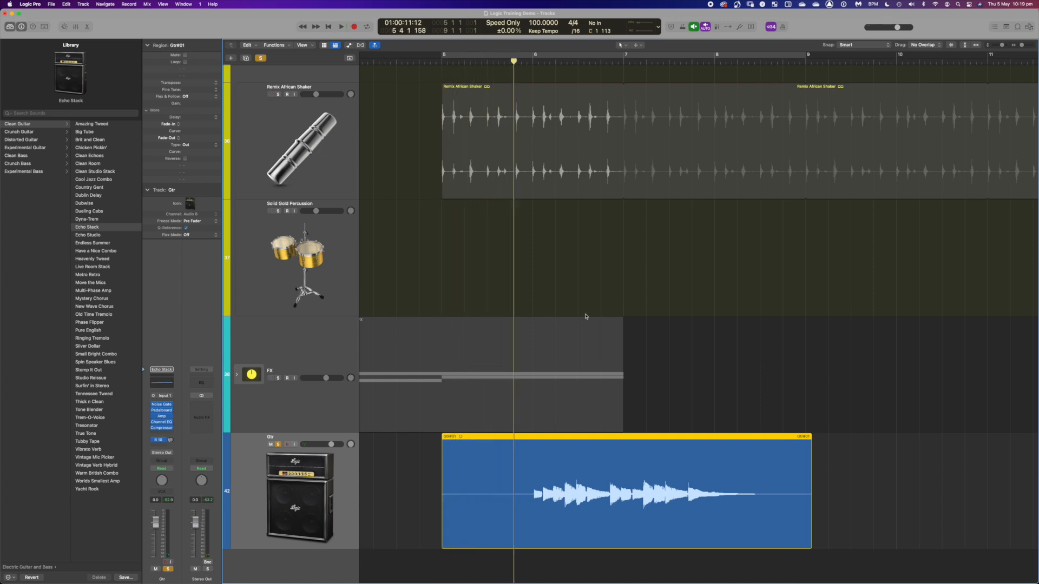
pyautogui.click(662, 399)
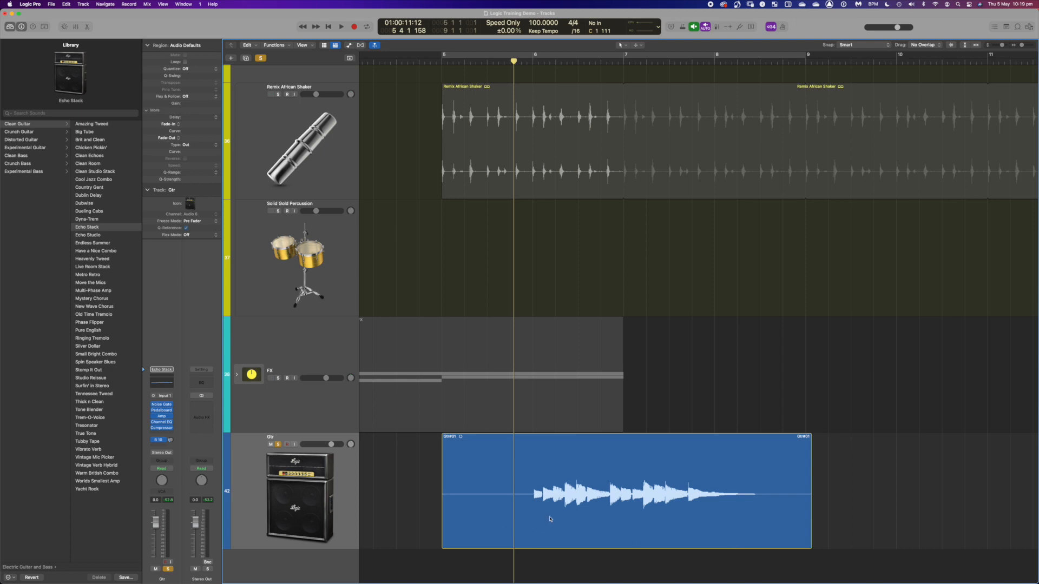
pyautogui.moveTo(448, 543); pyautogui.dragTo(533, 538)
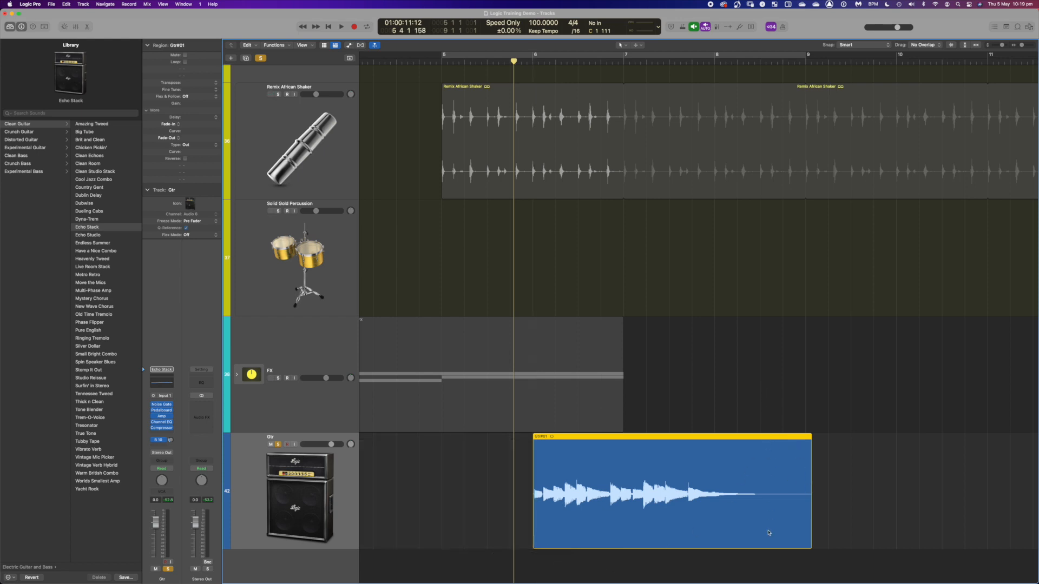
# - Split the Gtr region at bar 8 and delete the piece after the split
pyautogui.click(761, 62)
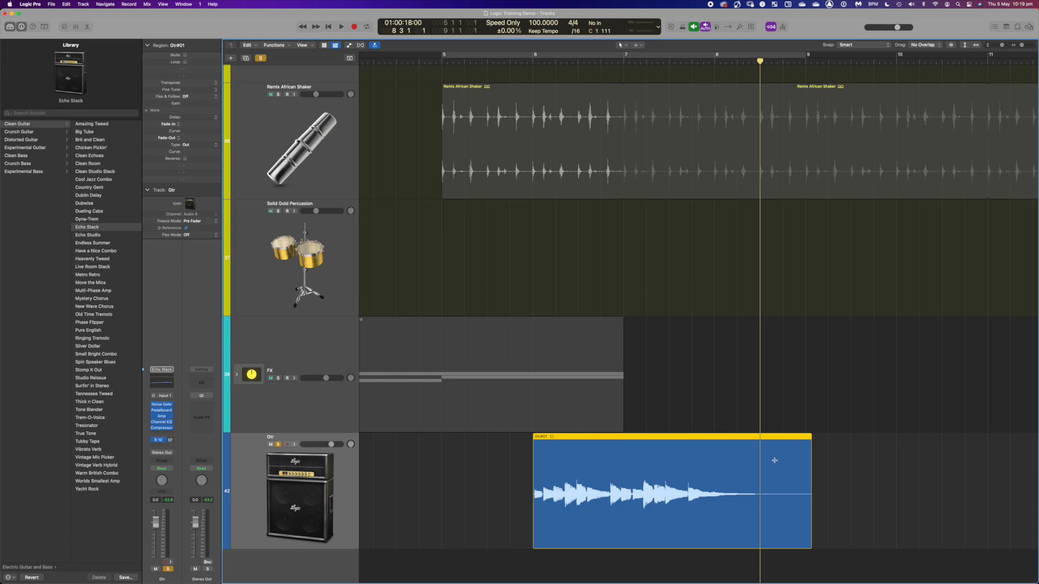
pyautogui.press('super+t')
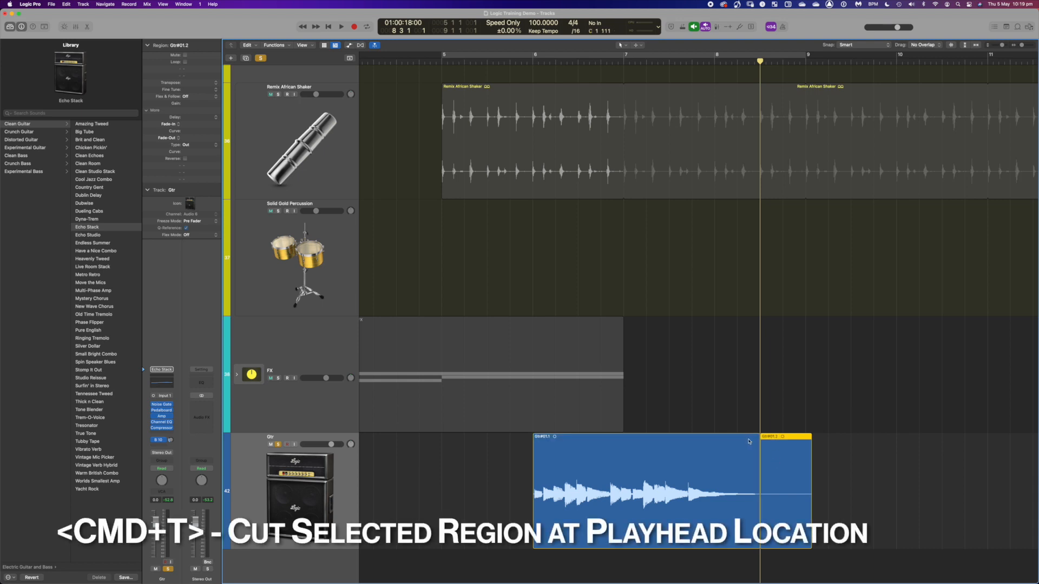
pyautogui.click(849, 63)
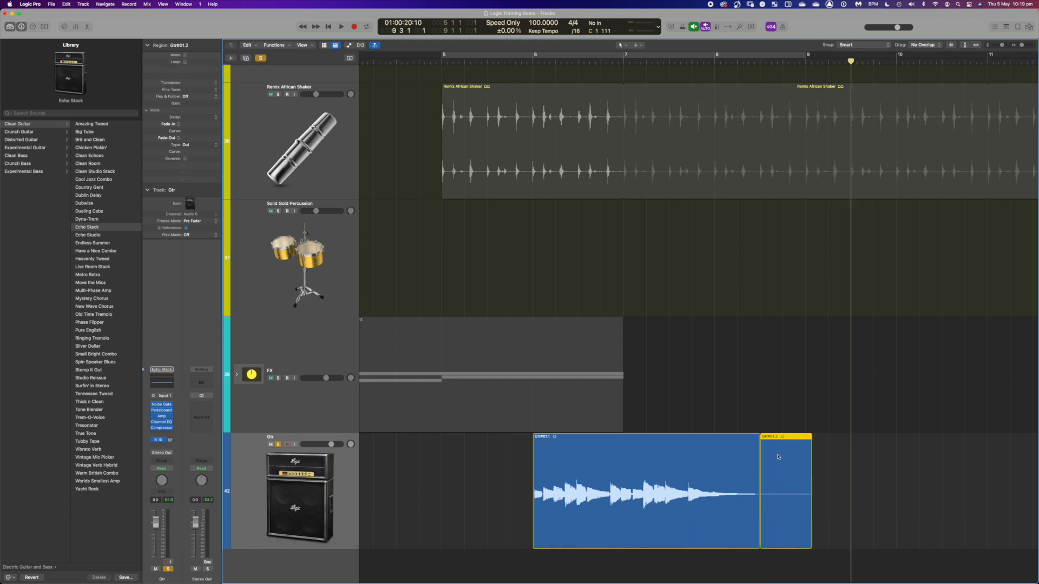
pyautogui.press('Delete')
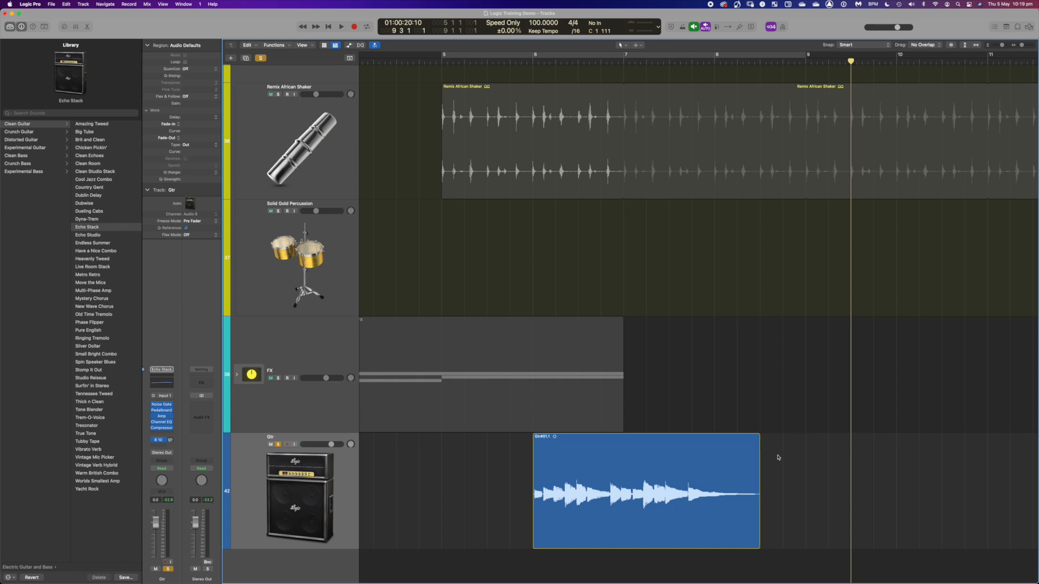
# - Use the Fade tool to add a fade-out at the region's end and a short fade-in at its start, then return to the Pointer tool
pyautogui.press('t')
pyautogui.press('p')
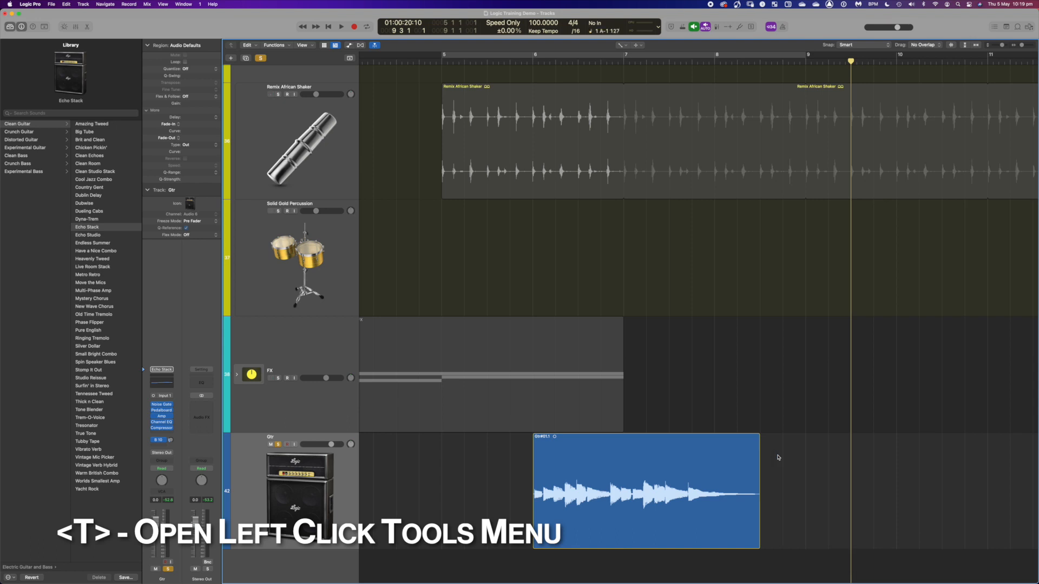
pyautogui.moveTo(778, 475); pyautogui.dragTo(745, 499)
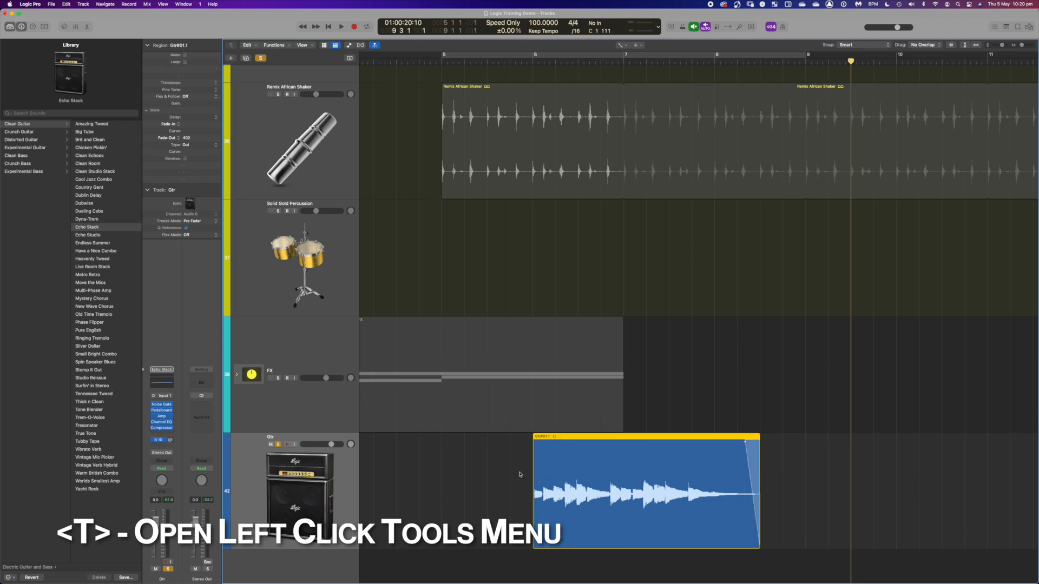
pyautogui.moveTo(518, 472); pyautogui.dragTo(534, 510)
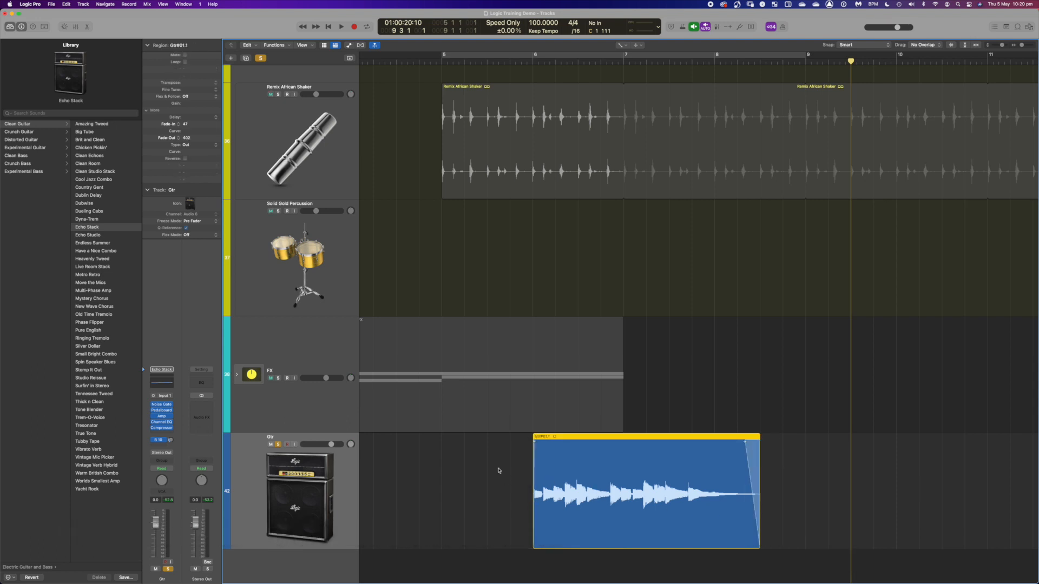
pyautogui.press('t')
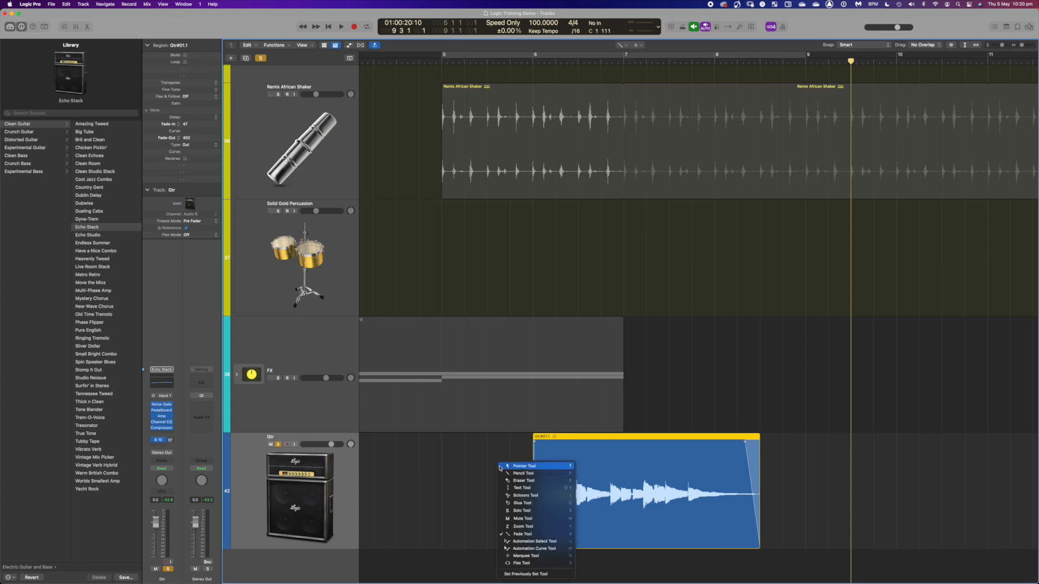
pyautogui.press('t')
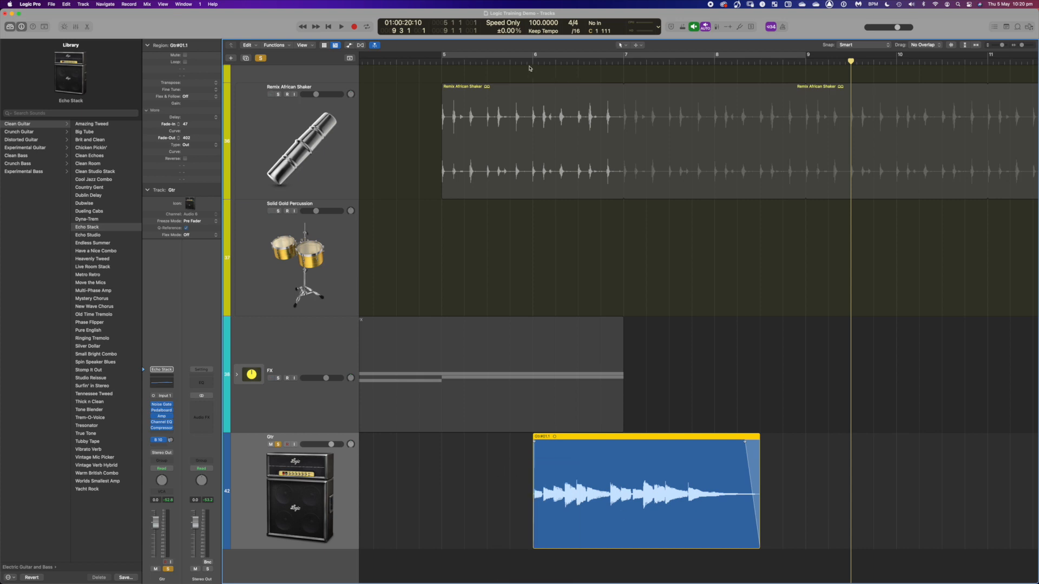
# - Play back the faded Gtr region from around bar 5
pyautogui.click(510, 62)
pyautogui.press('space')
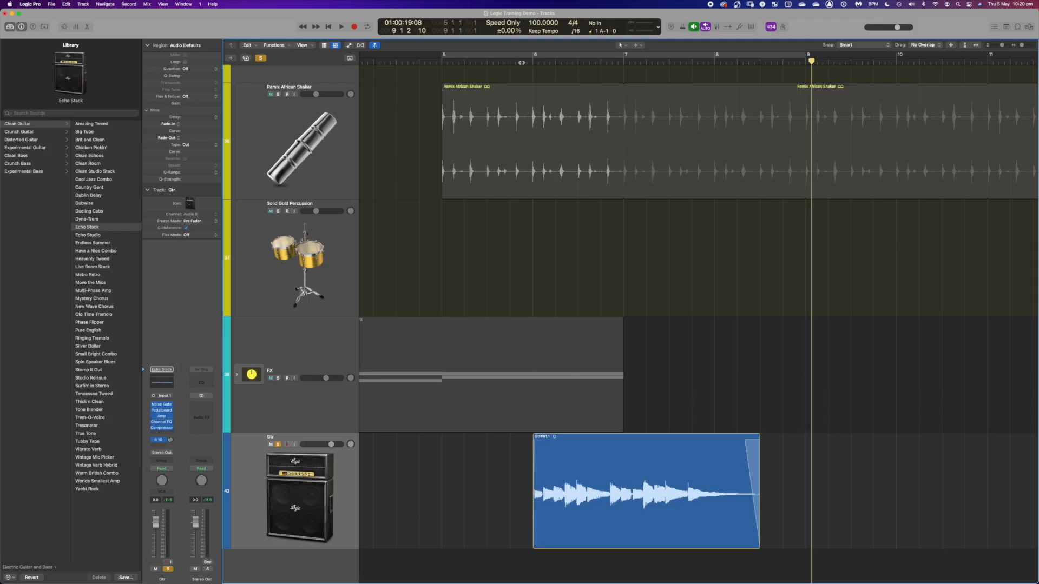
pyautogui.click(521, 63)
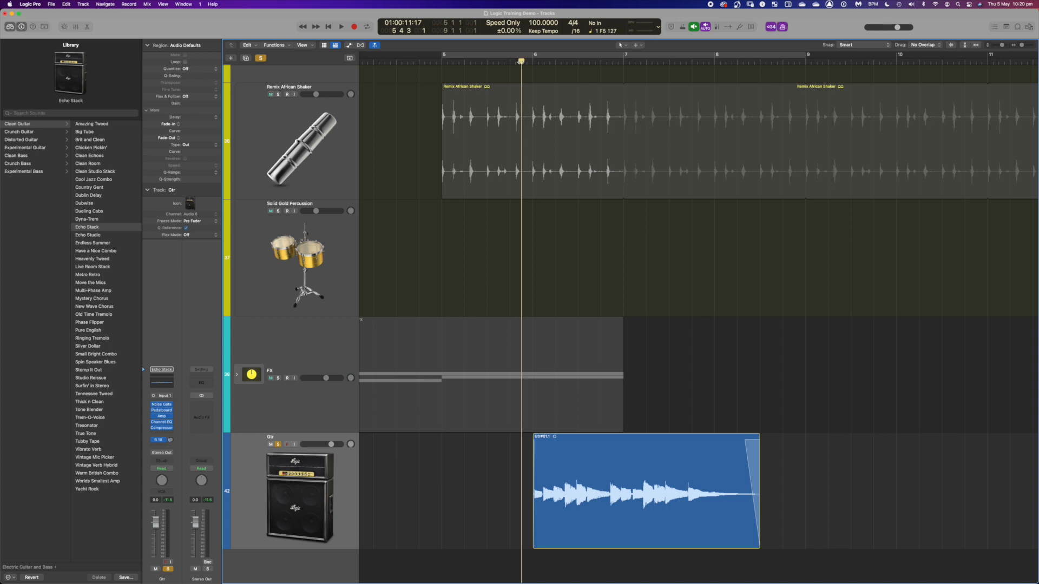
pyautogui.press('space')
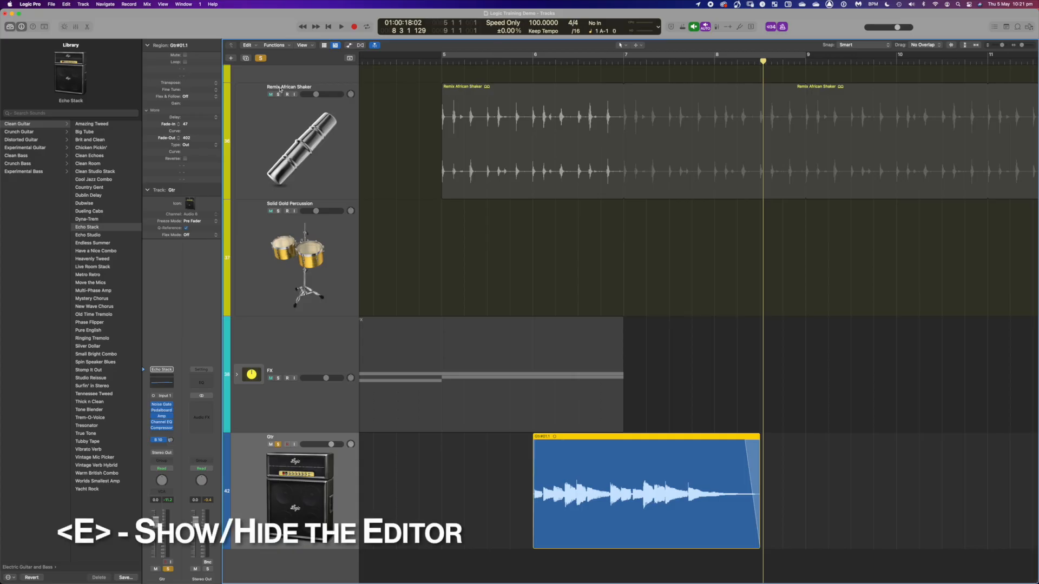
# - Open the editor for the Gtr region and turn on Flex for the track
pyautogui.press('e')
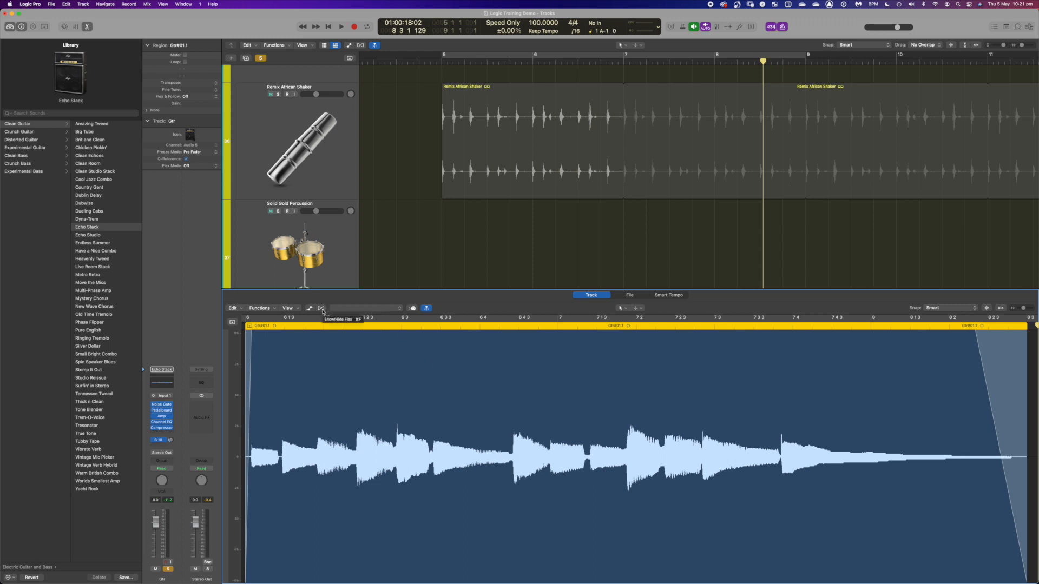
pyautogui.click(321, 309)
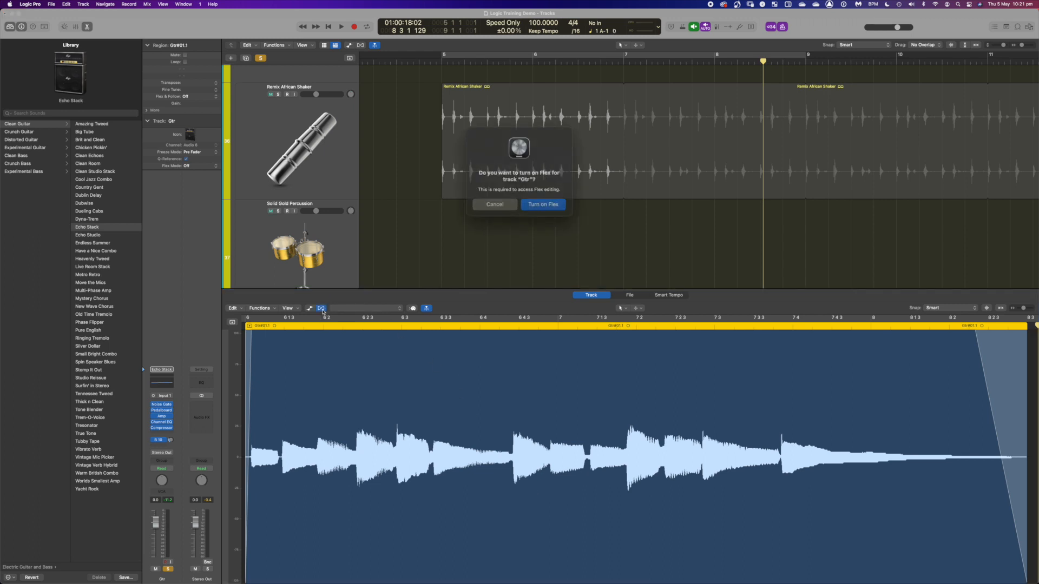
pyautogui.click(553, 200)
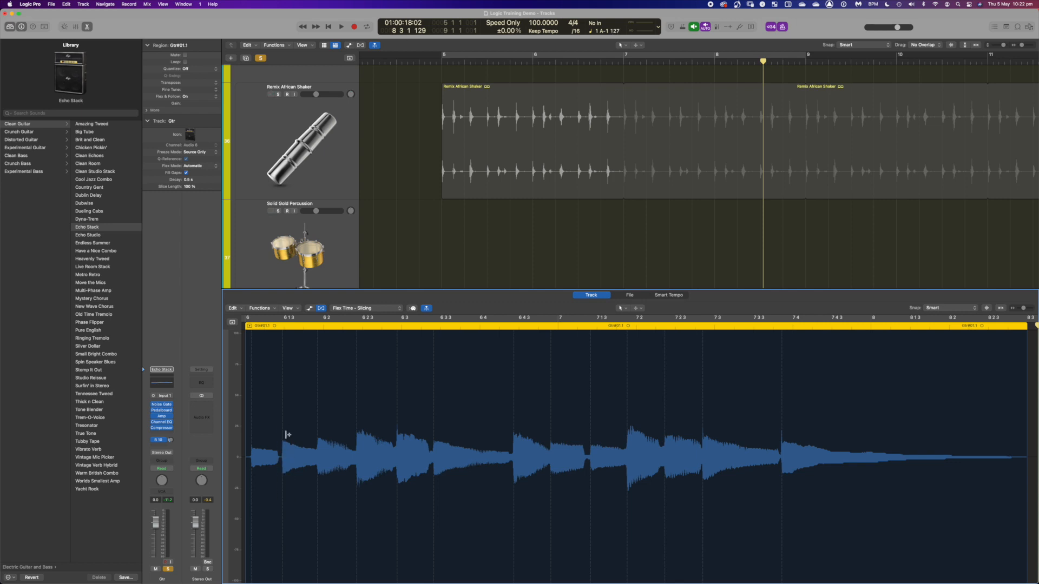
# - Drag flex markers in the Gtr waveform to shift the timing of the note transients, then audition the result
pyautogui.click(282, 385)
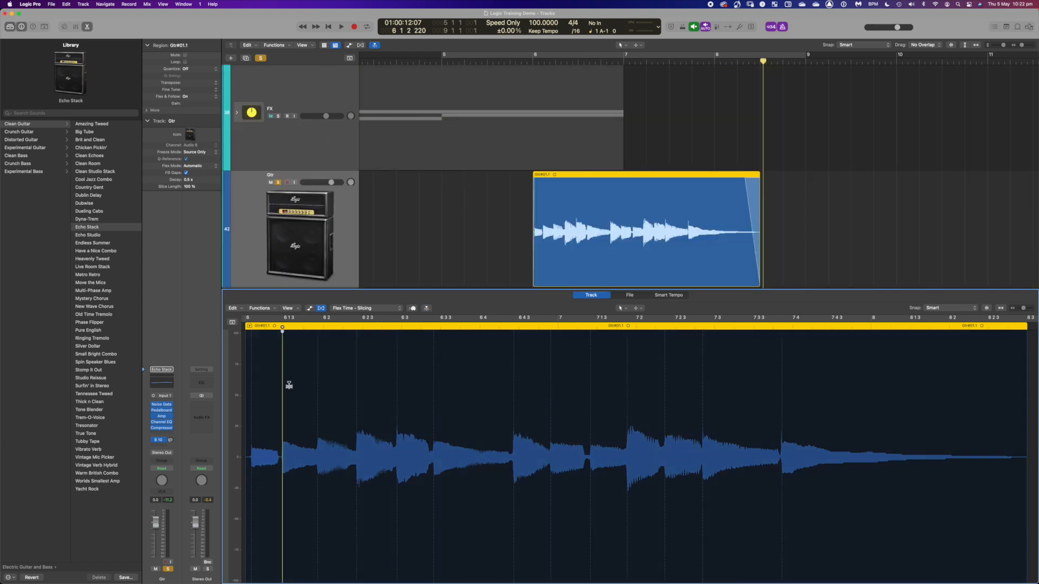
pyautogui.moveTo(287, 387)
pyautogui.mouseDown()
pyautogui.moveTo(421, 396)
pyautogui.moveTo(262, 387)
pyautogui.moveTo(364, 399)
pyautogui.mouseUp()
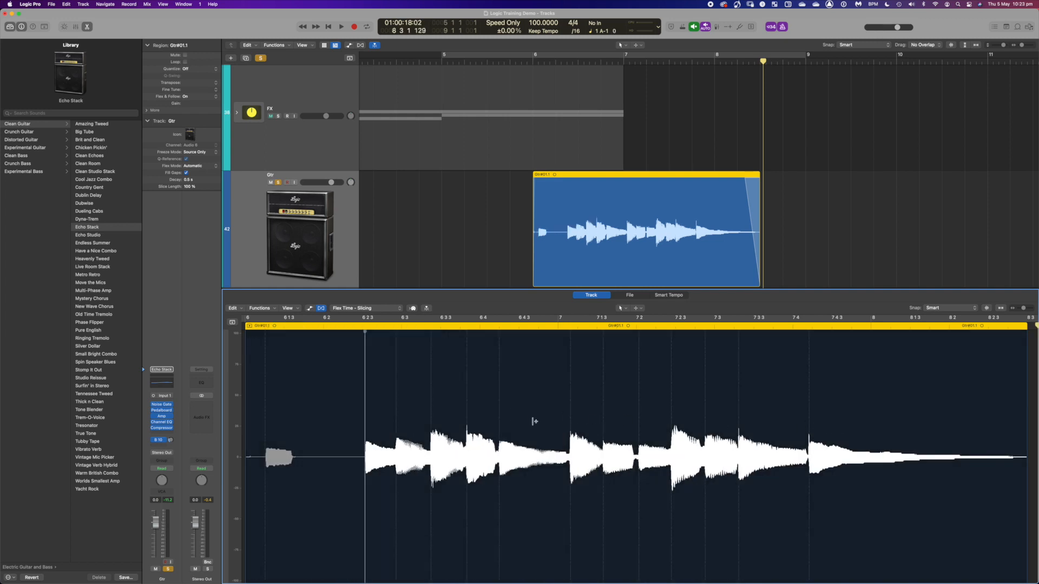
pyautogui.doubleClick(365, 407)
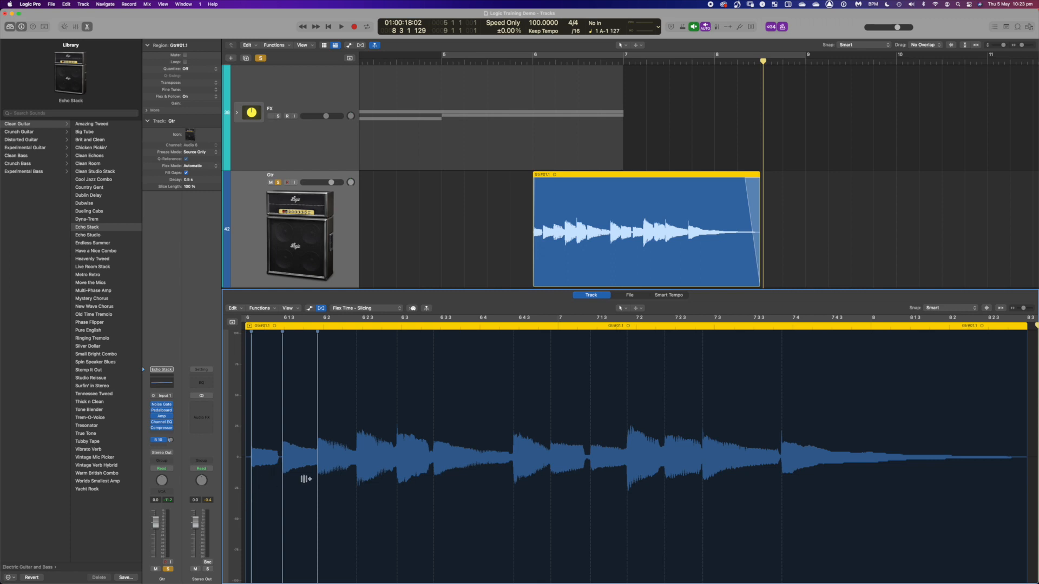
pyautogui.moveTo(283, 492)
pyautogui.mouseDown()
pyautogui.moveTo(292, 491)
pyautogui.moveTo(271, 491)
pyautogui.moveTo(304, 491)
pyautogui.moveTo(284, 489)
pyautogui.mouseUp()
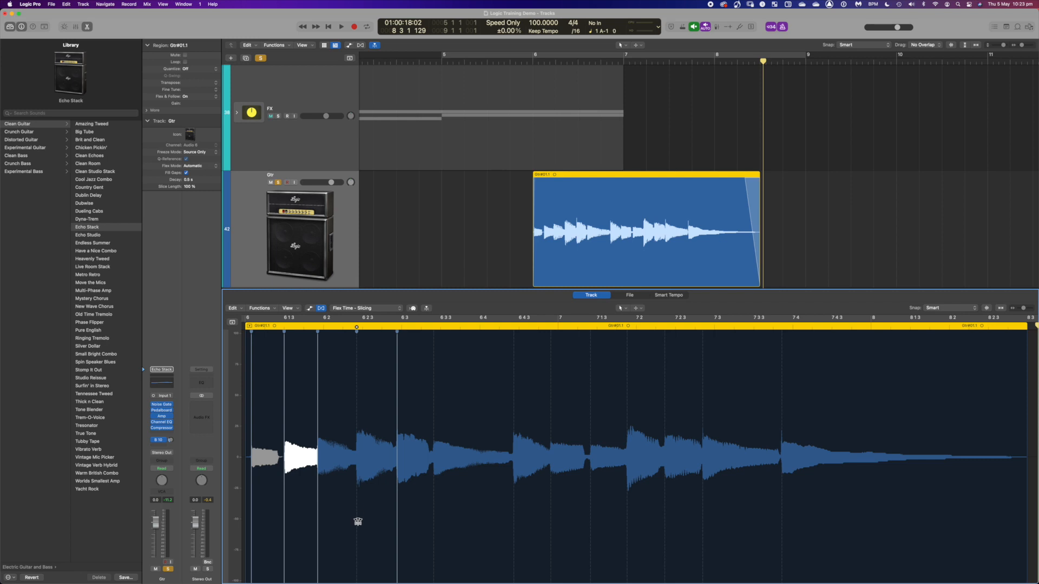
pyautogui.moveTo(356, 502); pyautogui.dragTo(323, 491)
pyautogui.moveTo(397, 491); pyautogui.dragTo(441, 498)
pyautogui.moveTo(514, 504); pyautogui.dragTo(558, 509)
pyautogui.moveTo(590, 513); pyautogui.dragTo(597, 513)
pyautogui.moveTo(626, 509); pyautogui.dragTo(714, 500)
pyautogui.moveTo(781, 496); pyautogui.dragTo(793, 496)
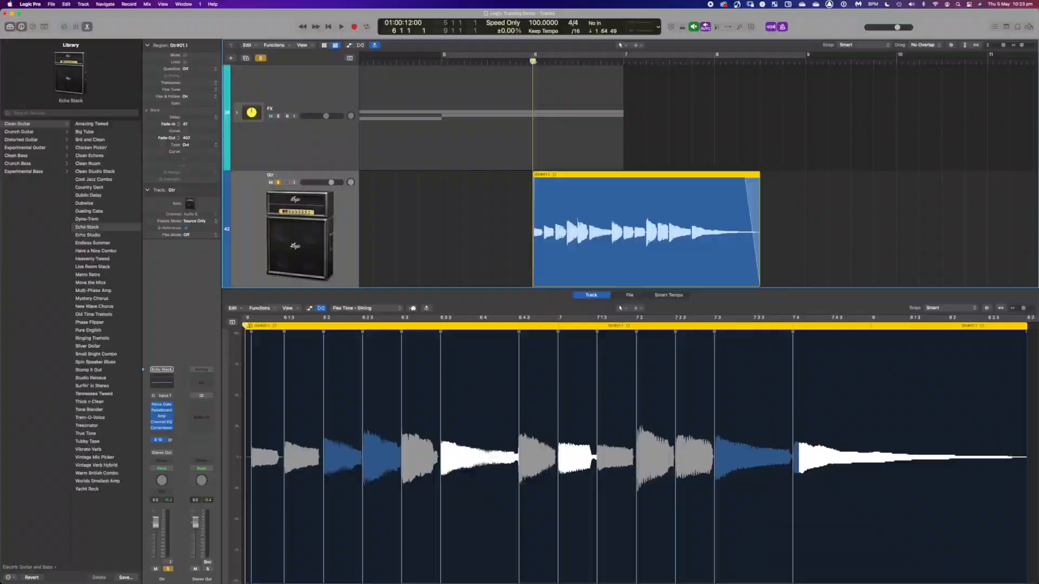
pyautogui.press('space')
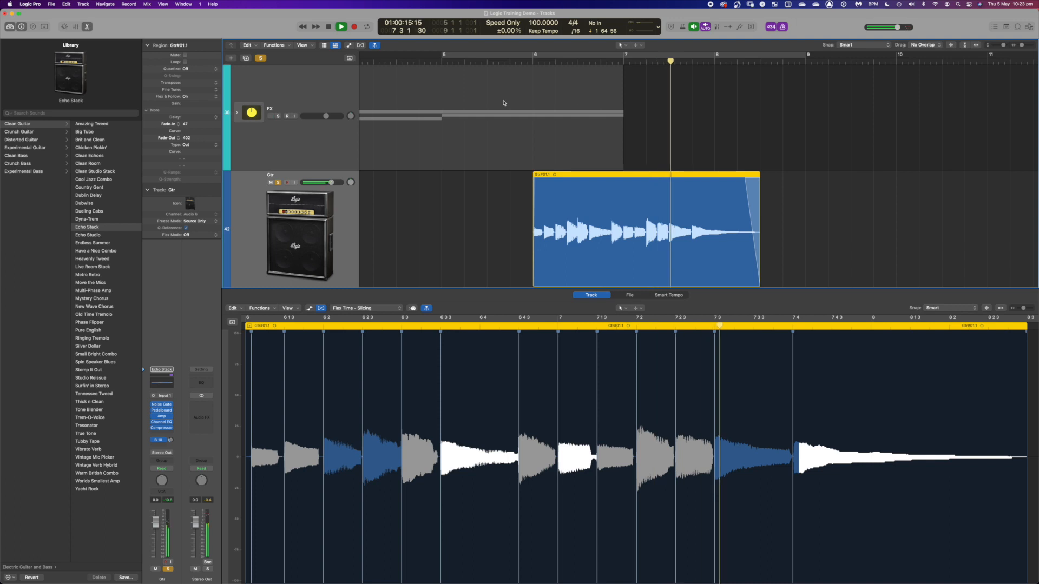
pyautogui.press('space')
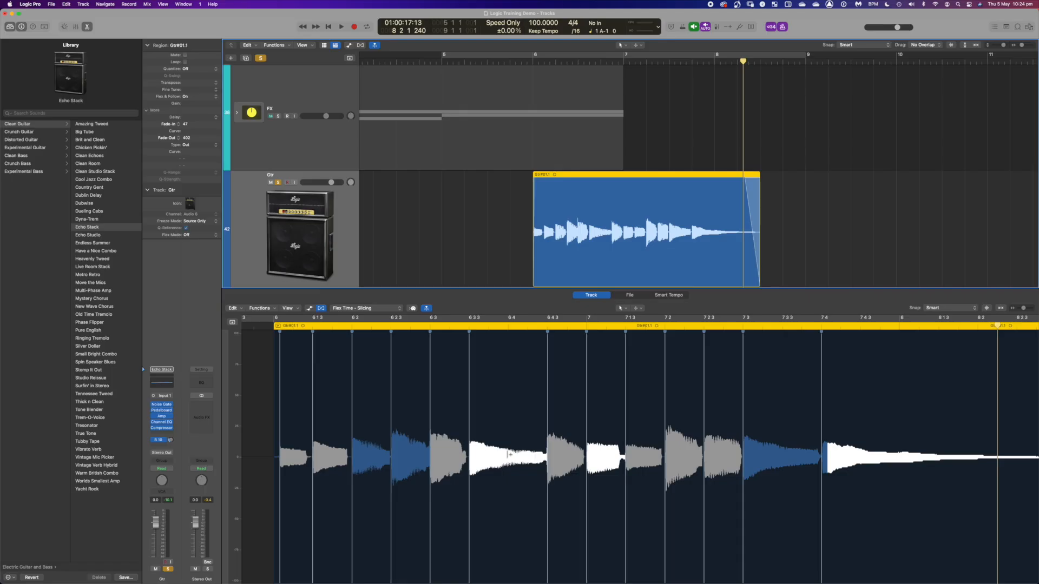
# - Switch the flex mode to Flex Time - Monophonic and play the Gtr region from its start
pyautogui.hscroll(2, 510, 455)
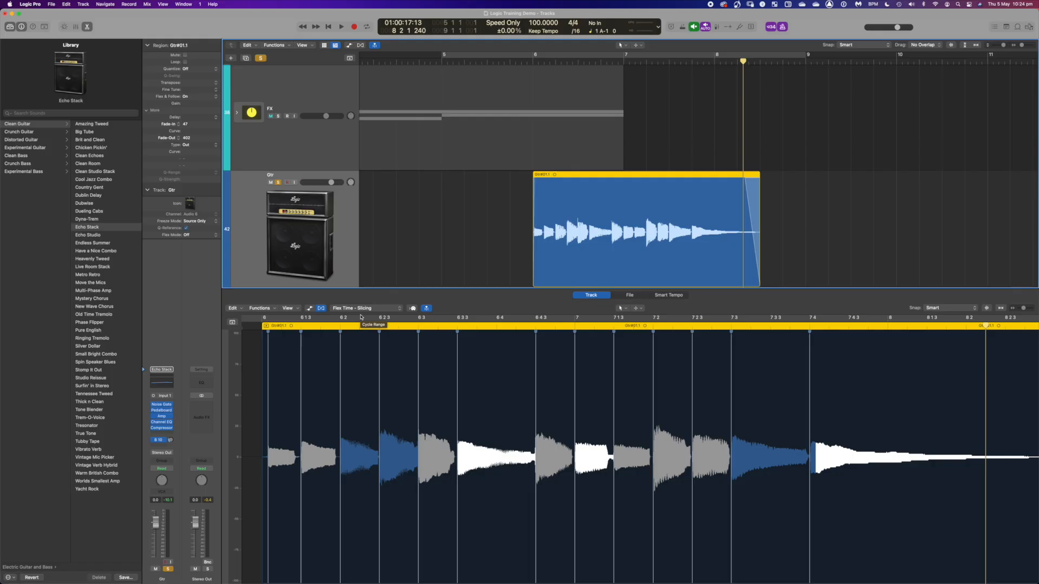
pyautogui.click(361, 310)
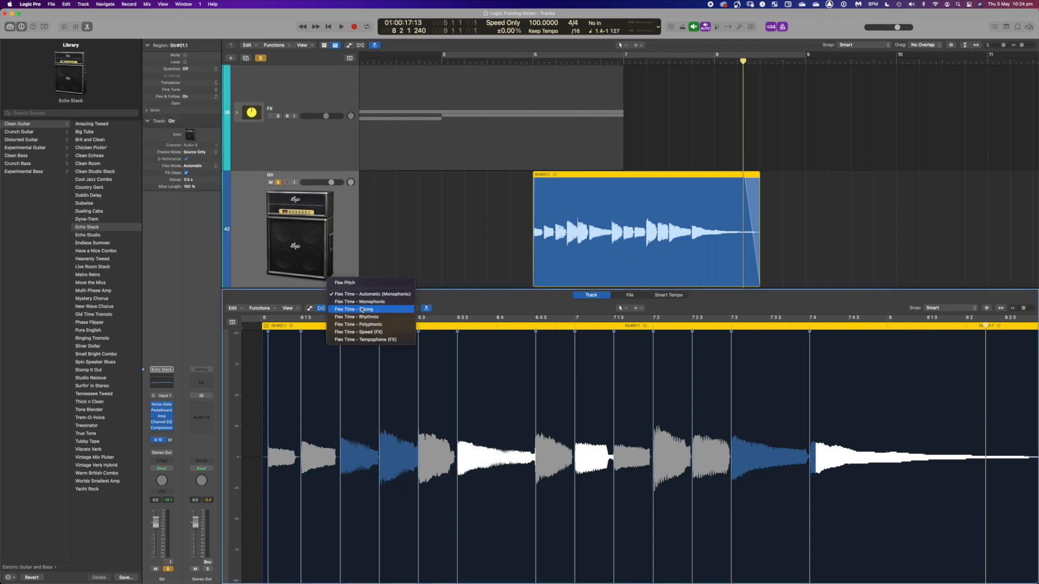
pyautogui.click(378, 302)
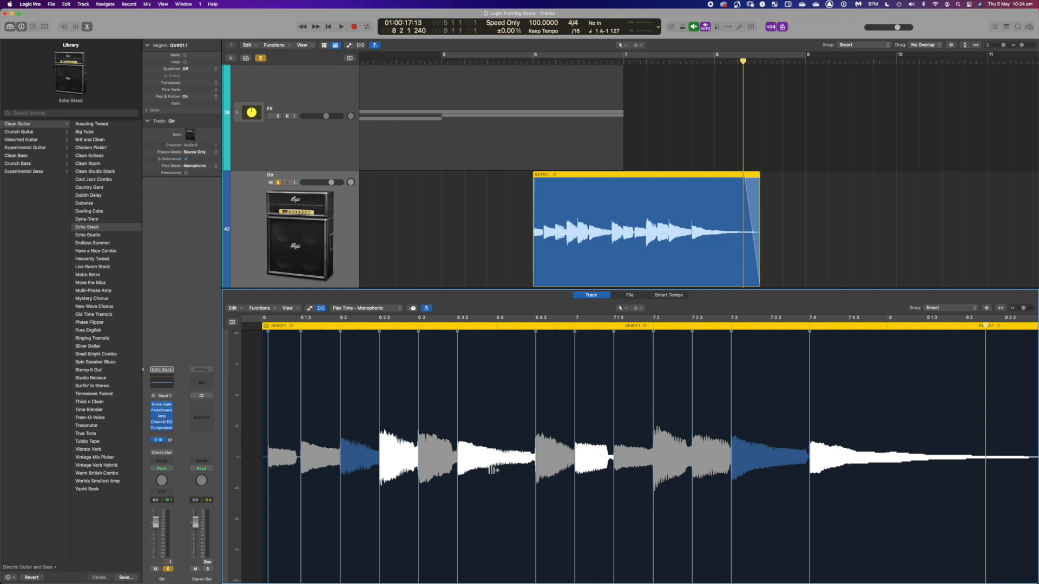
pyautogui.click(250, 325)
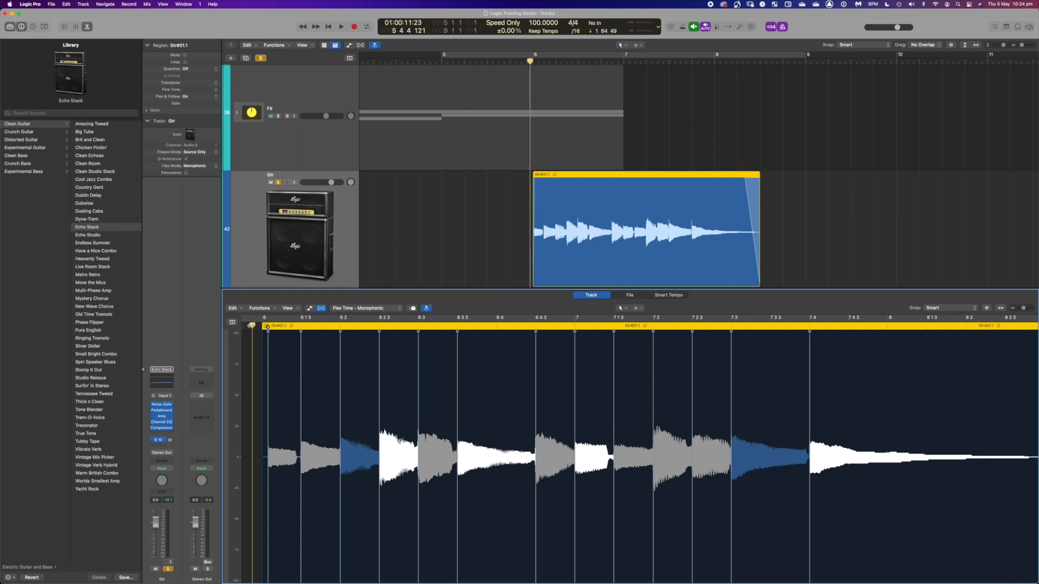
pyautogui.press('space')
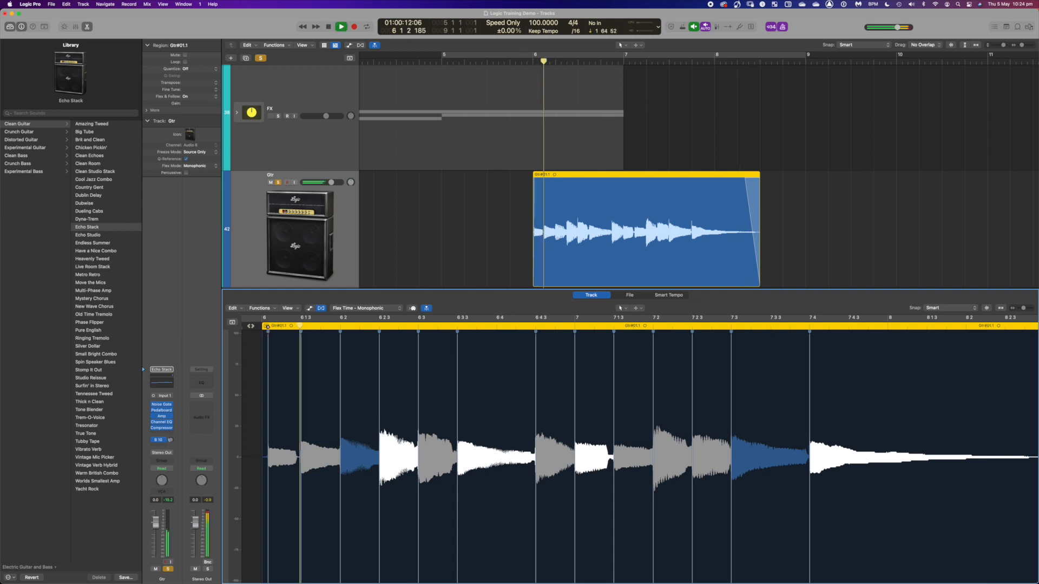